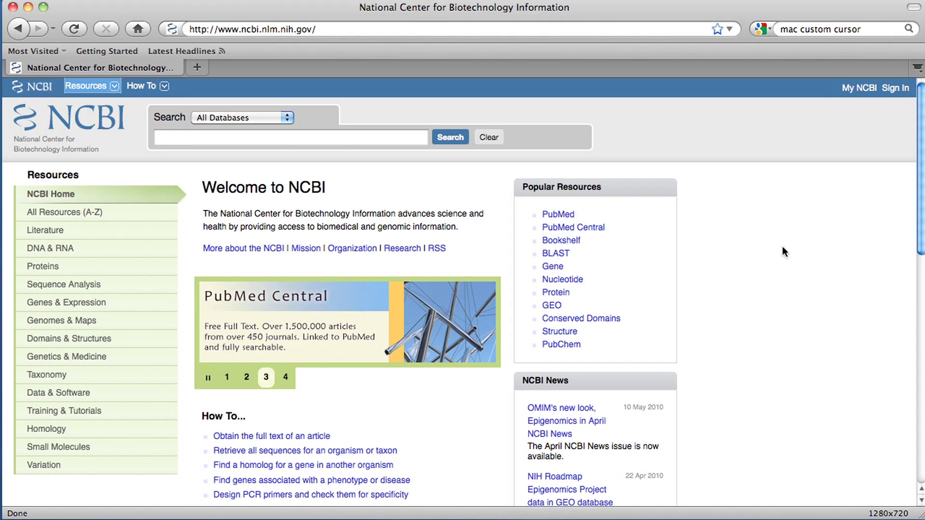
Go to the BLAST home page and bring the Basic BLAST programs list into view.
click(567, 257)
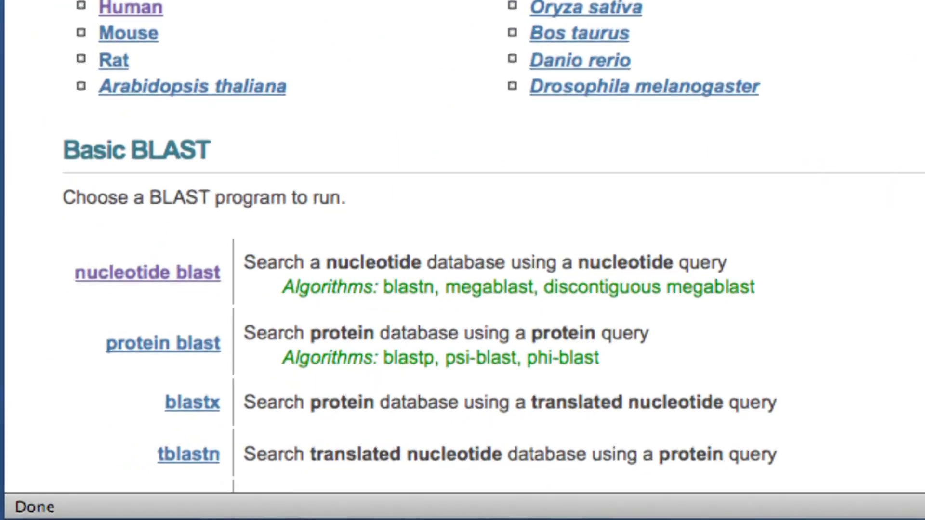
scroll(482, 241, down, 3)
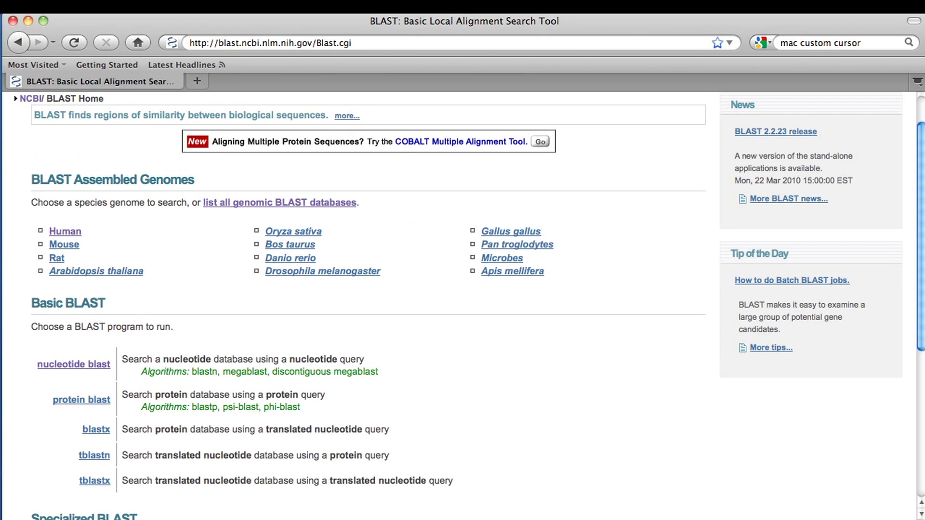
Select the whole rat example protein FASTA sequence in blast_tutorial.txt, then return to the browser.
key(super+Tab)
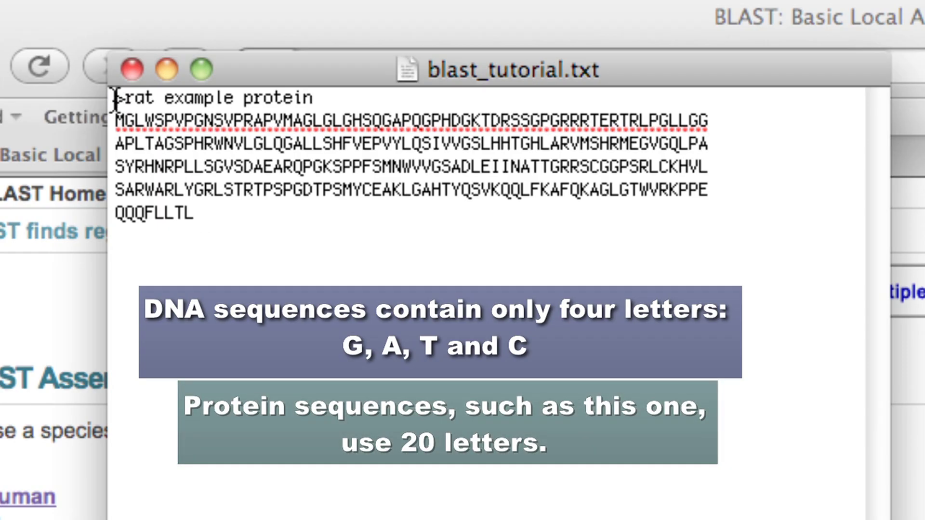
click(203, 218)
drag(203, 218, 95, 102)
key(super+c)
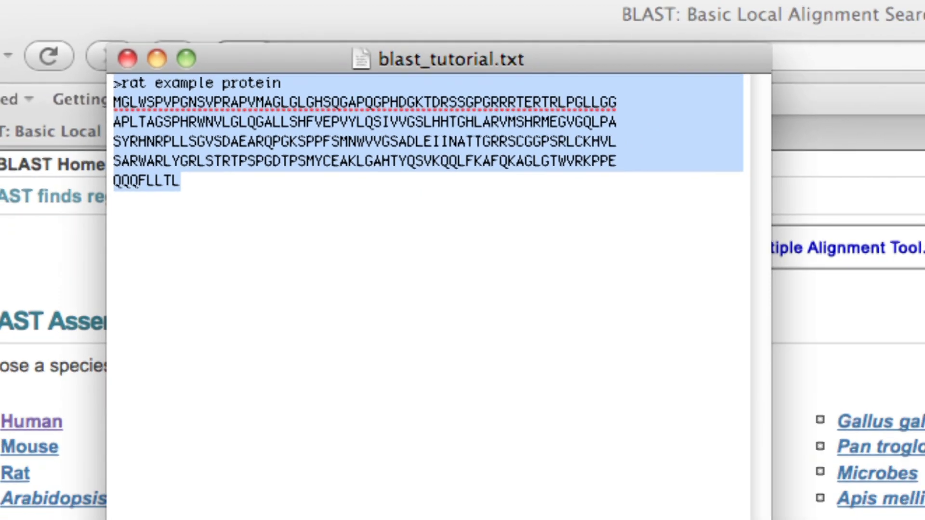
click(518, 318)
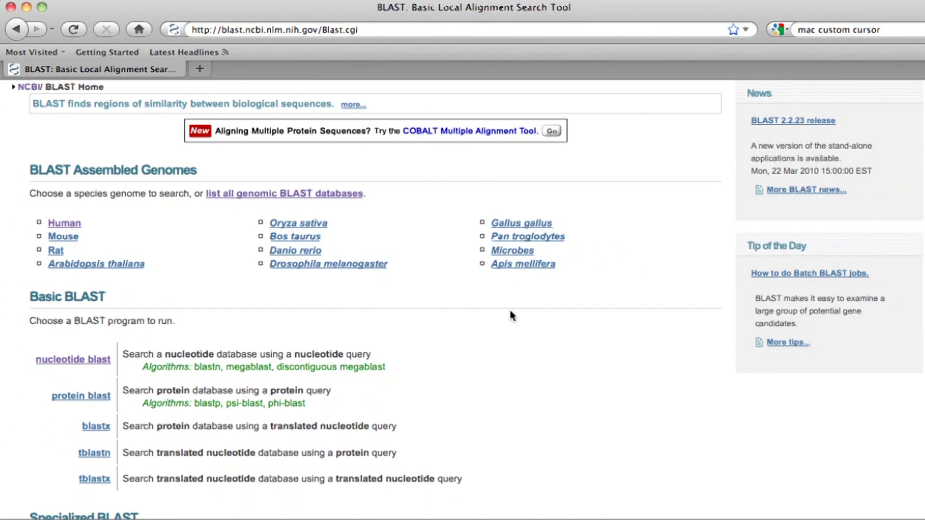
Paste the rat example protein FASTA sequence into the protein blast query box.
click(70, 388)
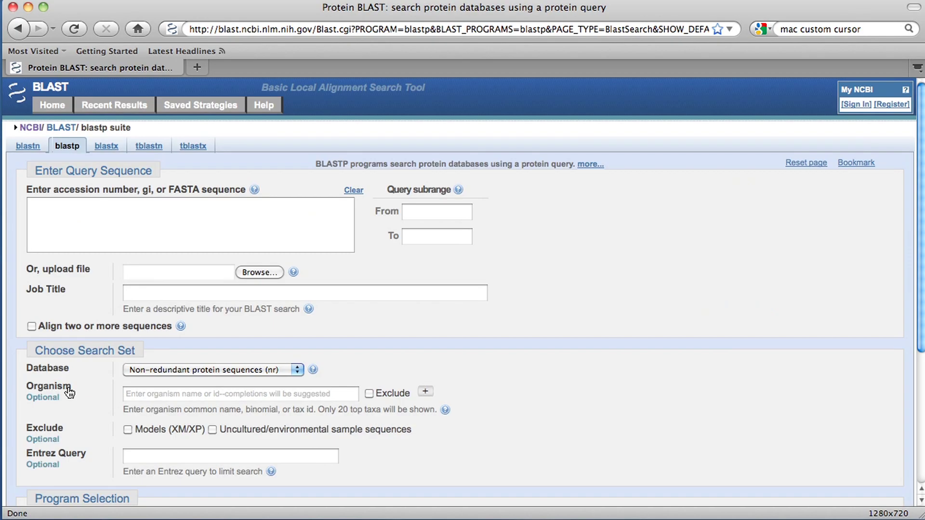
scroll(921, 241, down, 1)
scroll(921, 241, down, 2)
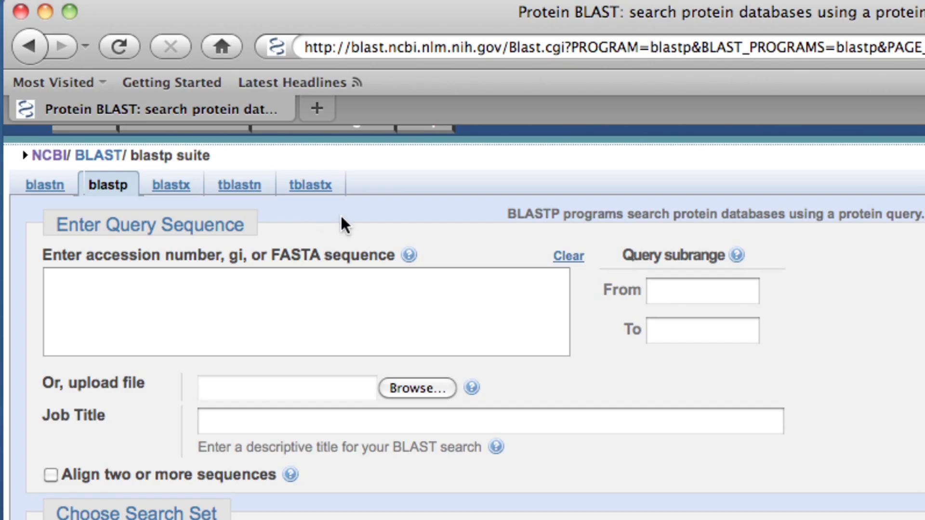
click(187, 304)
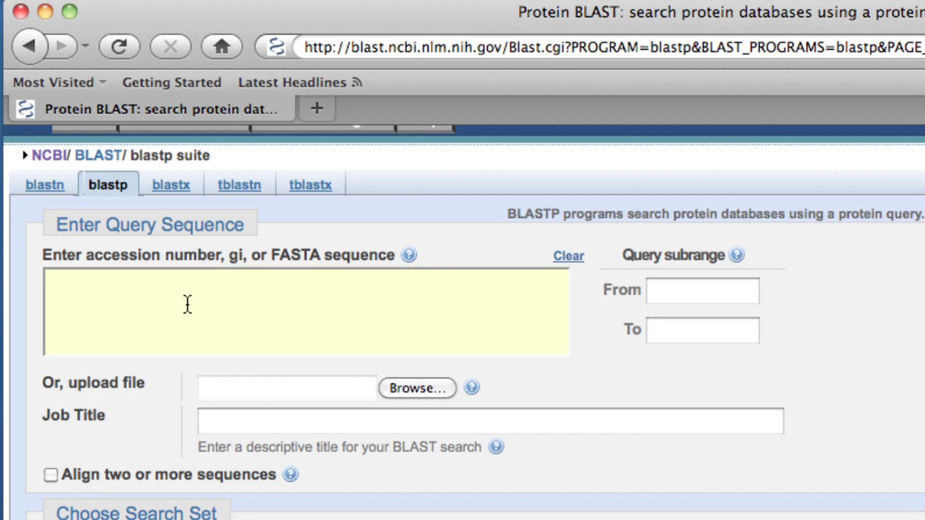
key(super+v)
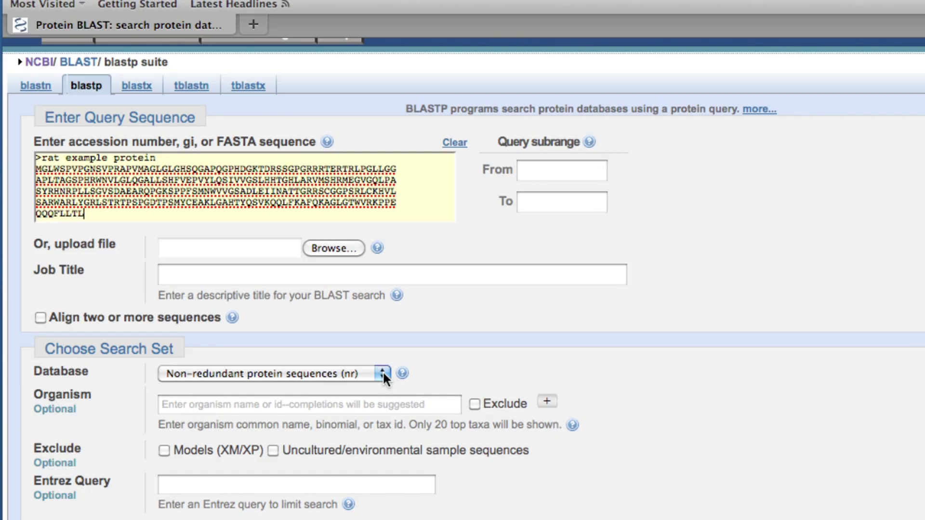
Choose Reference proteins (refseq_protein) as the search database.
click(382, 371)
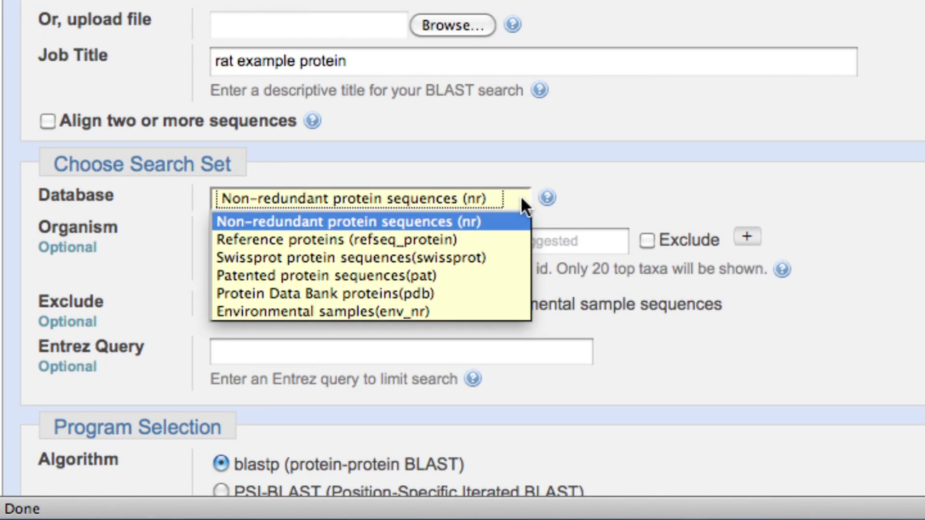
click(487, 239)
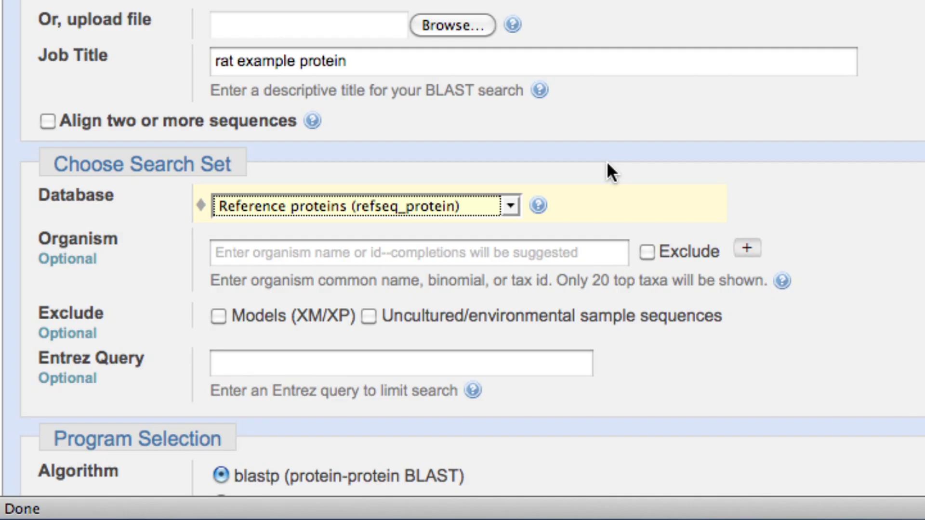
click(256, 254)
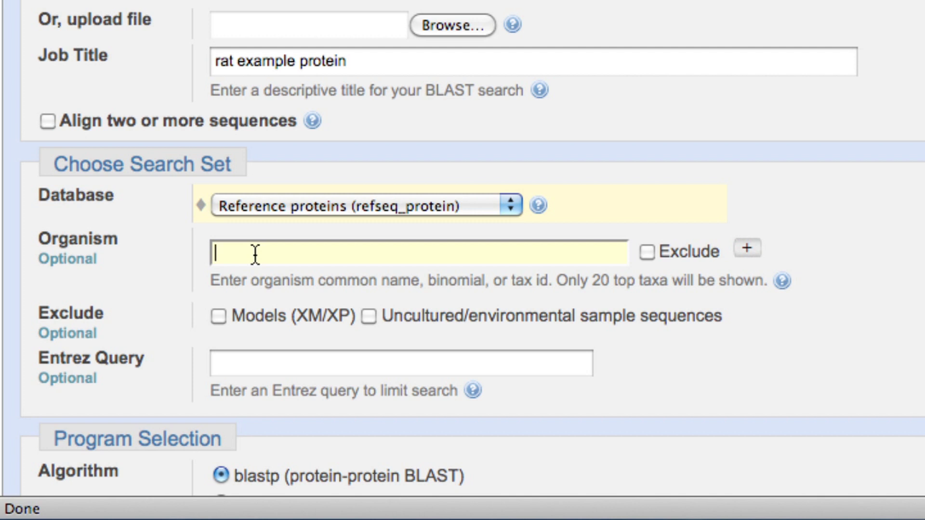
Replace a mistyped organism entry with 'huma' and pick human (taxid:9606) from the suggestions.
text(mama)
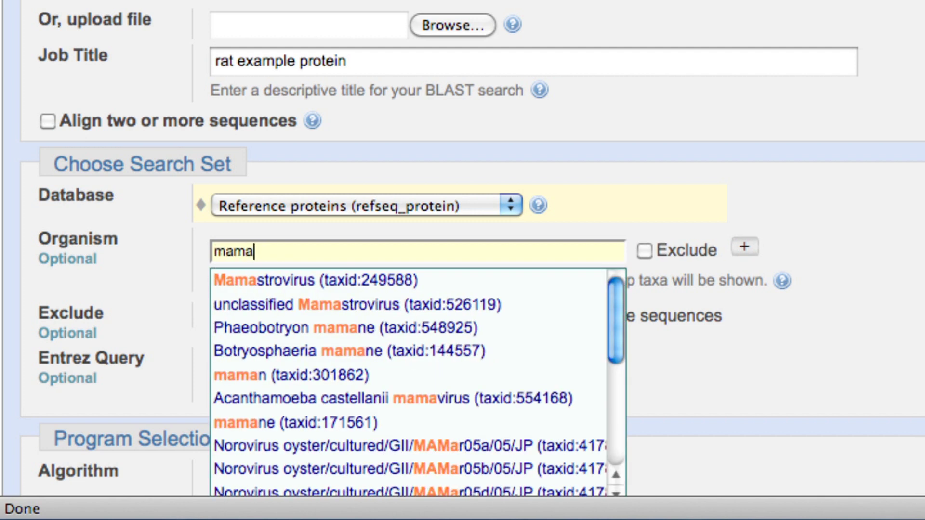
key(BackSpace)
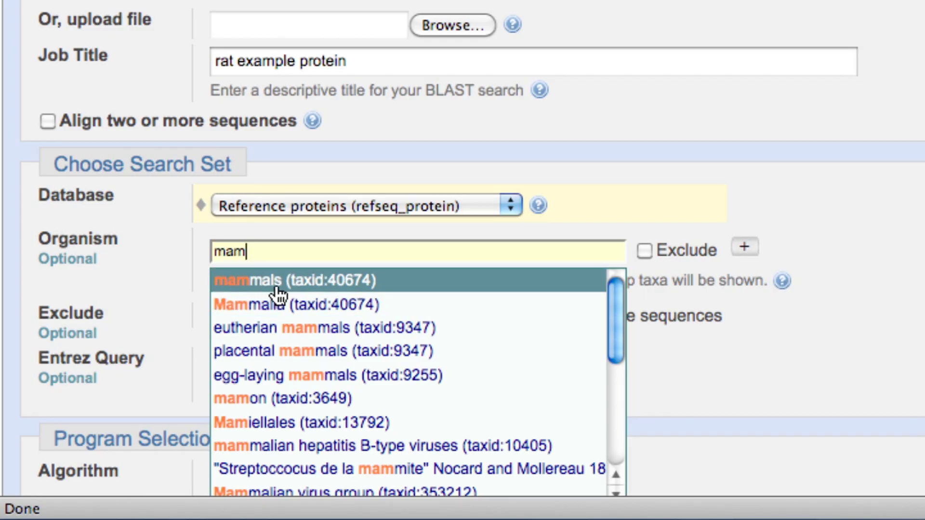
click(269, 251)
key(BackSpace)
key(BackSpace)
key(BackSpace)
text(hu)
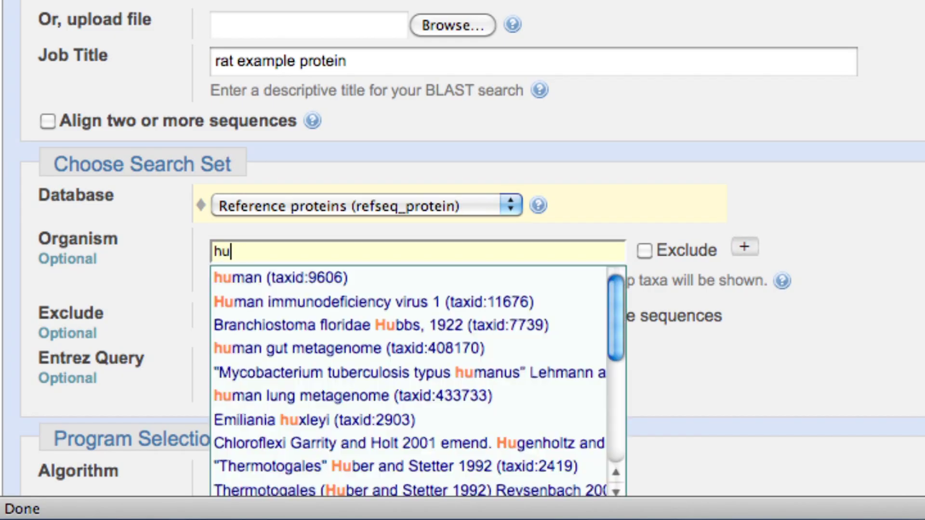
text(ma)
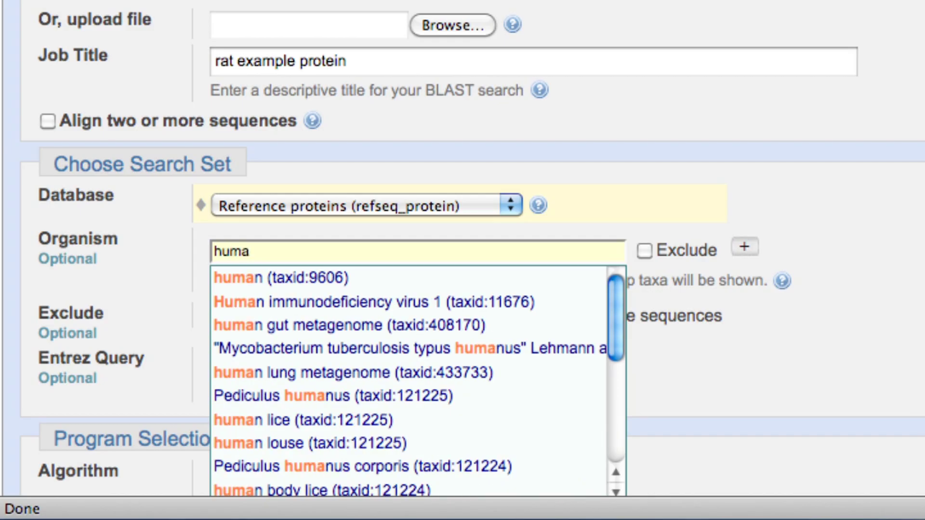
click(256, 279)
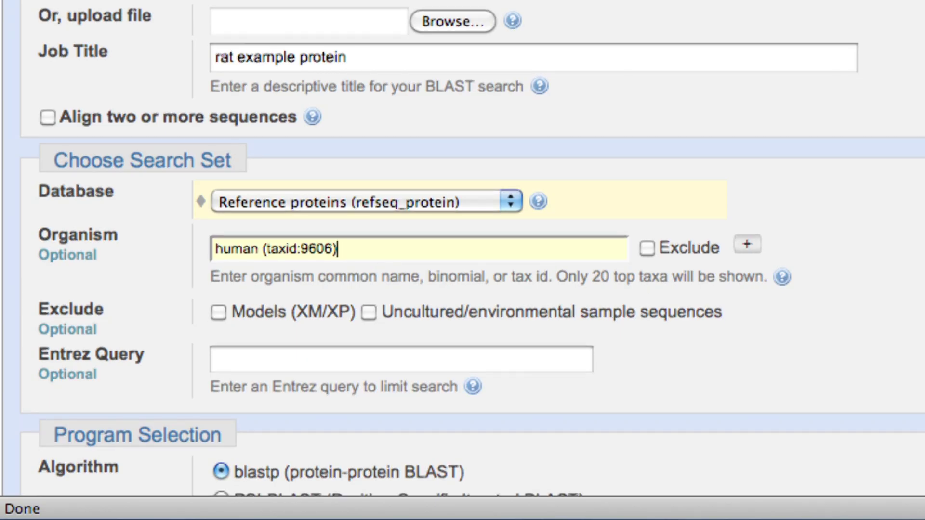
scroll(473, 251, down, 5)
scroll(473, 251, down, 1)
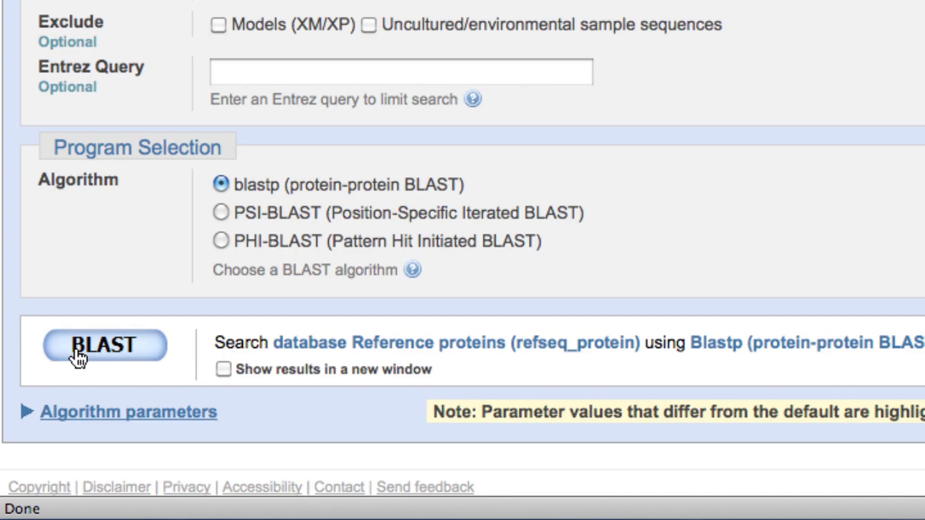
Expand Algorithm parameters, submit the blastp search, and jump to the hit descriptions.
click(29, 417)
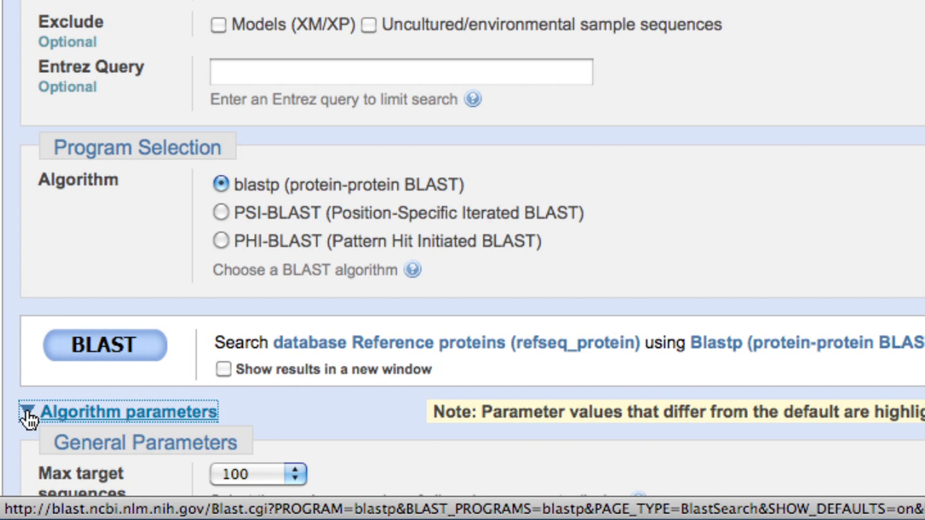
click(87, 357)
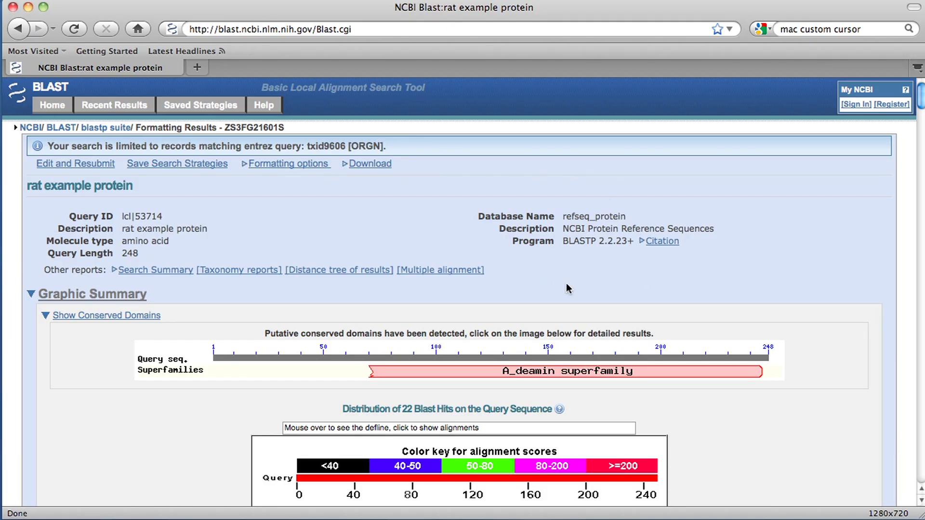
click(922, 237)
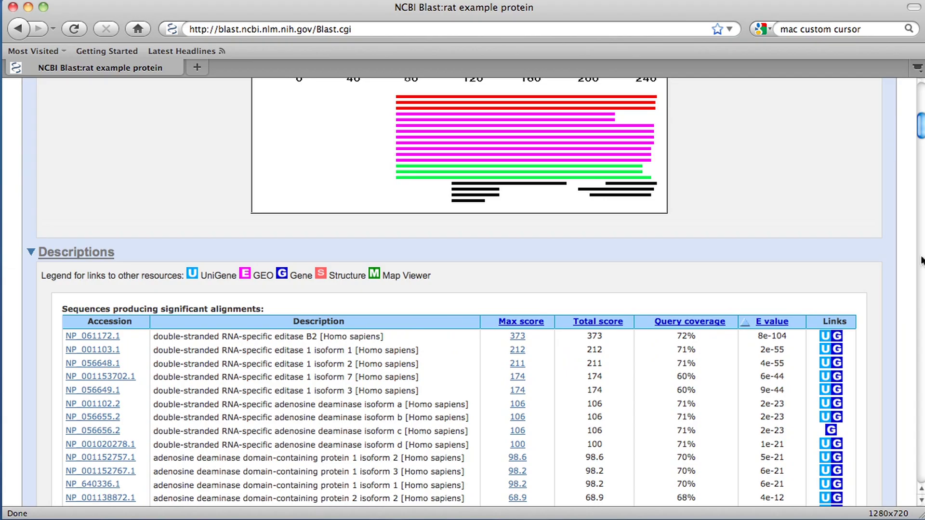
Highlight NP_001152767.1's 6e-21 E value, then select all hits down to E value 1e-08.
click(921, 492)
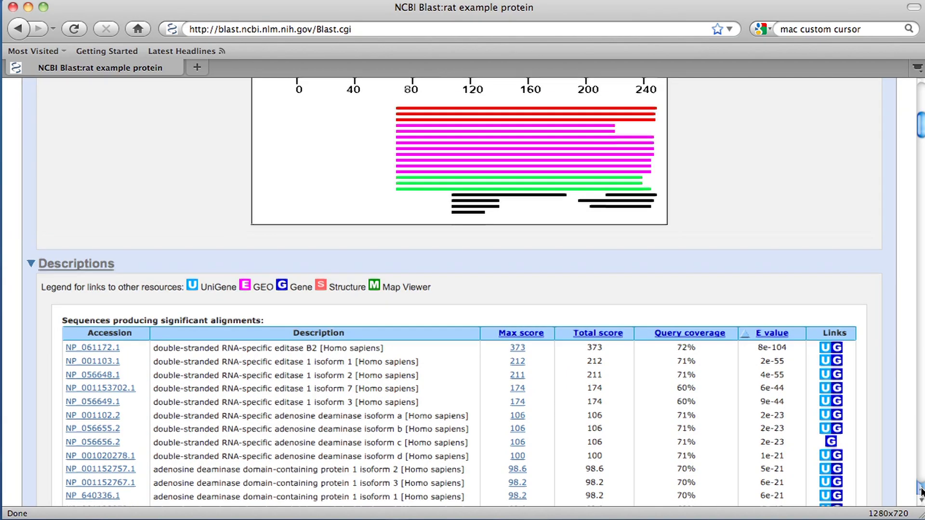
click(922, 502)
scroll(921, 503, down, 10)
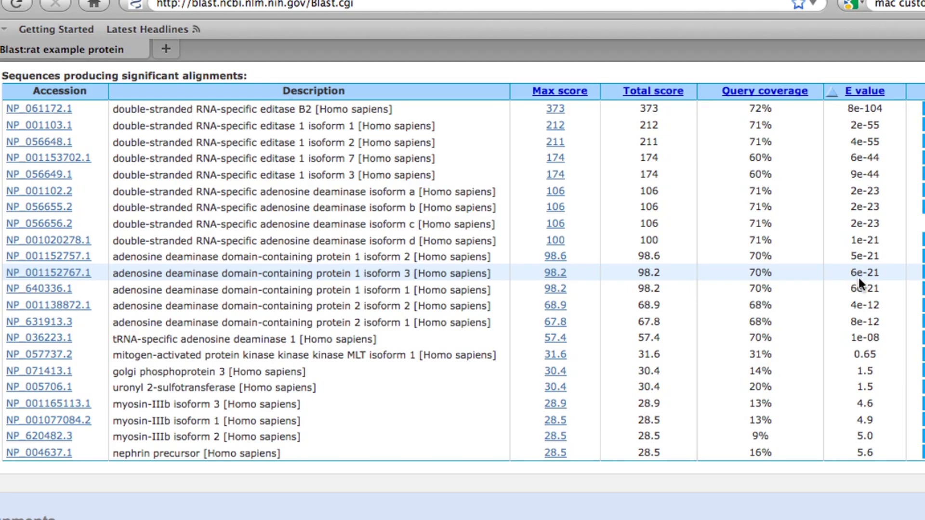
drag(851, 273, 877, 274)
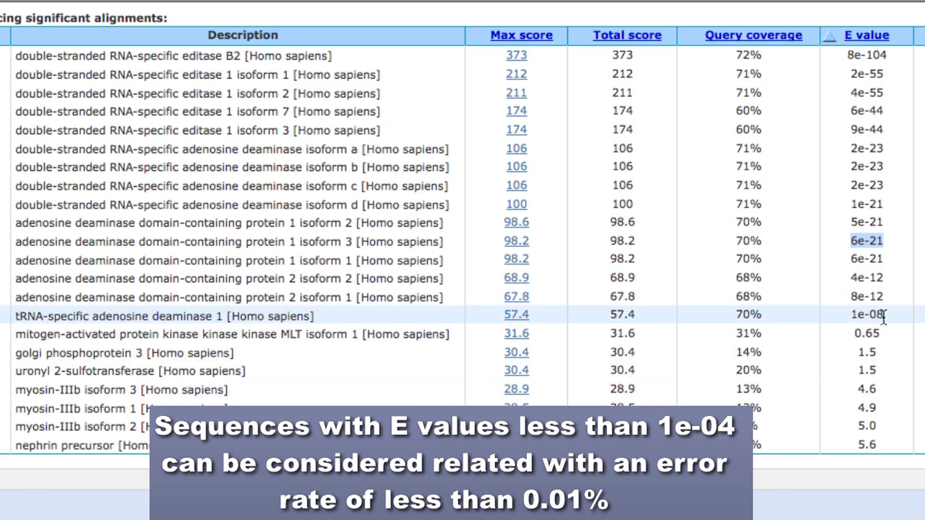
drag(886, 316, 15, 54)
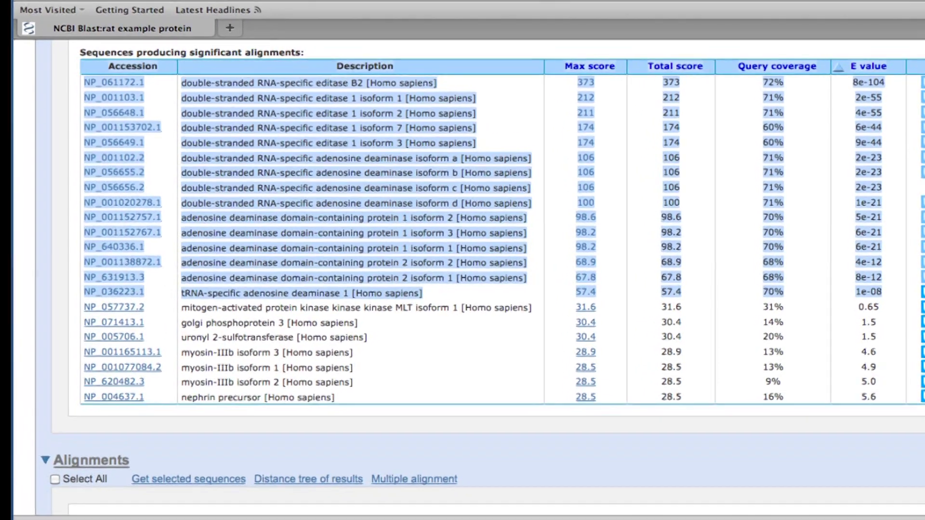
Scroll to the NP_061172.1 alignment and highlight its 179/179 identities.
scroll(462, 241, down, 1)
scroll(463, 241, down, 5)
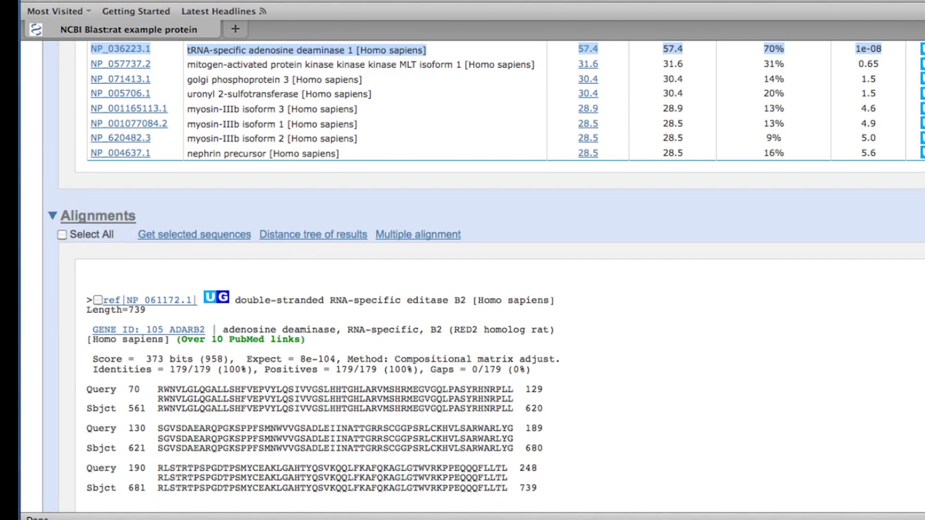
scroll(837, 482, down, 3)
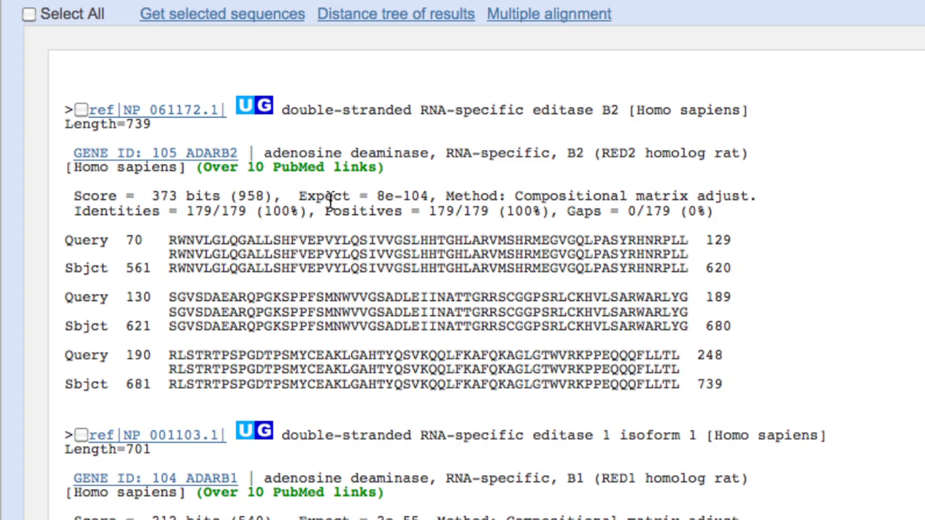
drag(186, 211, 246, 212)
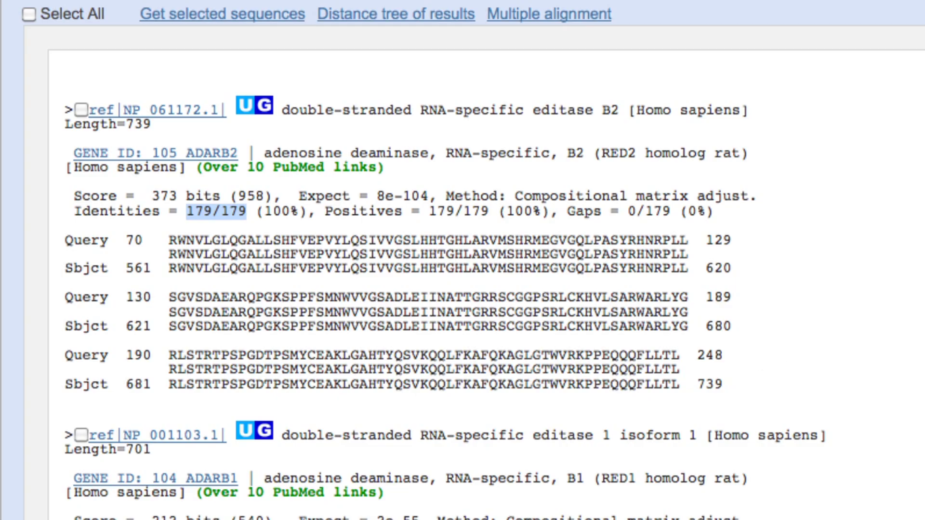
Highlight the Query 70 line and the matching Sbjct 522 line of the NP_001103.1 alignment.
scroll(463, 261, down, 5)
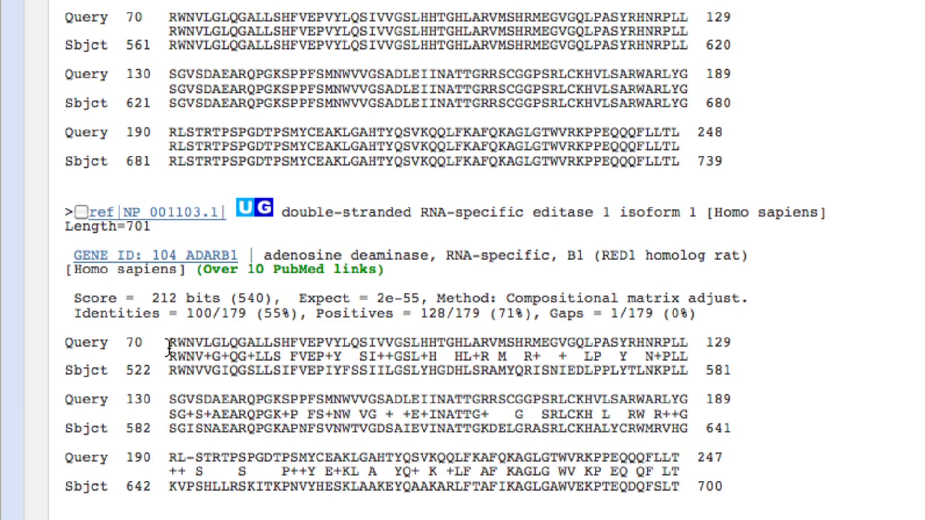
drag(66, 346, 708, 339)
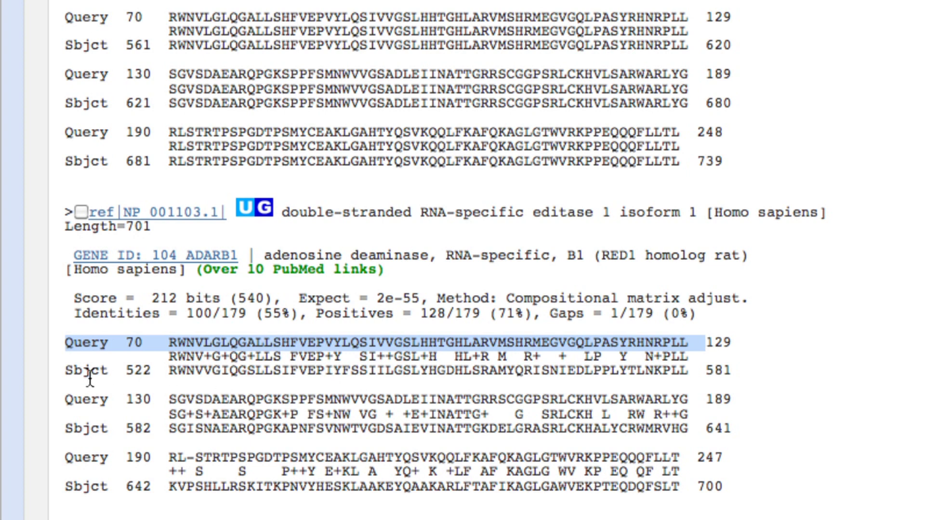
drag(83, 371, 335, 384)
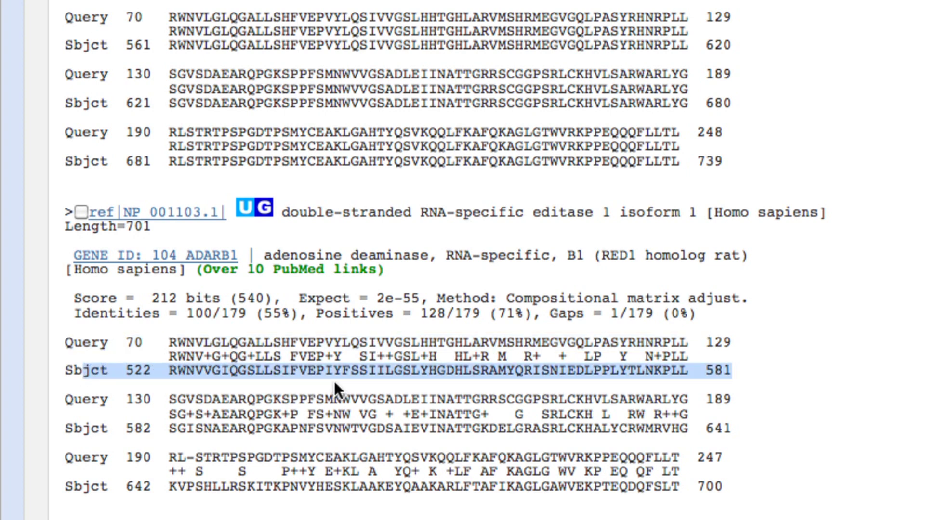
drag(430, 382, 682, 378)
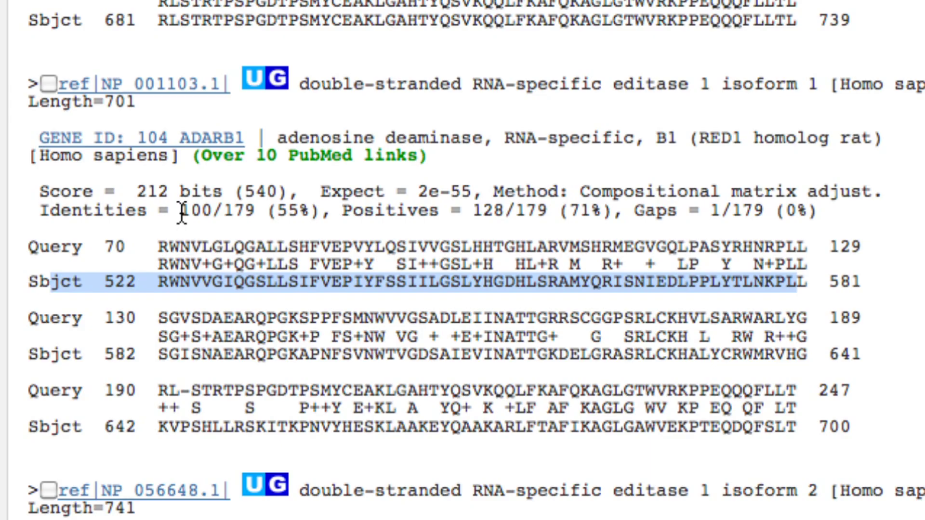
Highlight 100/179 and 128/179, then the 55% and 71% percentages, on NP_001103.1's Identities/Positives line.
drag(181, 212, 253, 218)
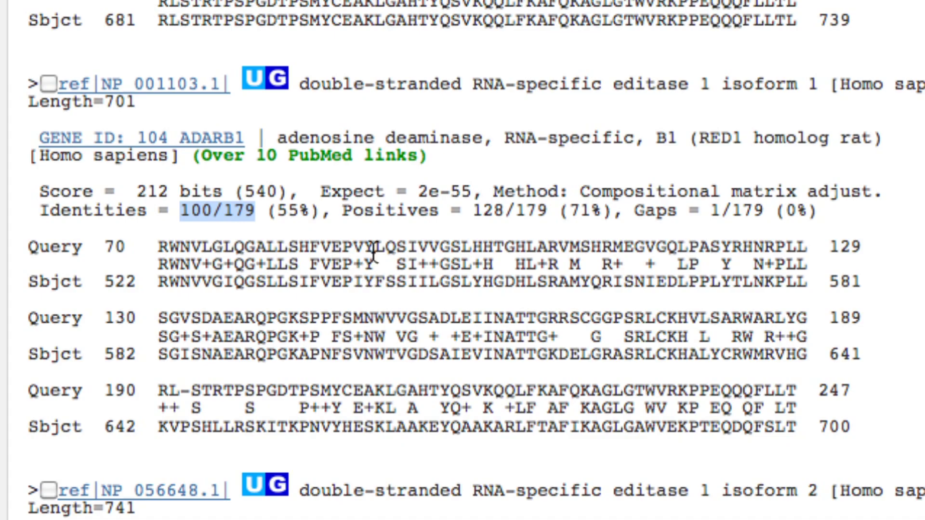
drag(473, 215, 544, 218)
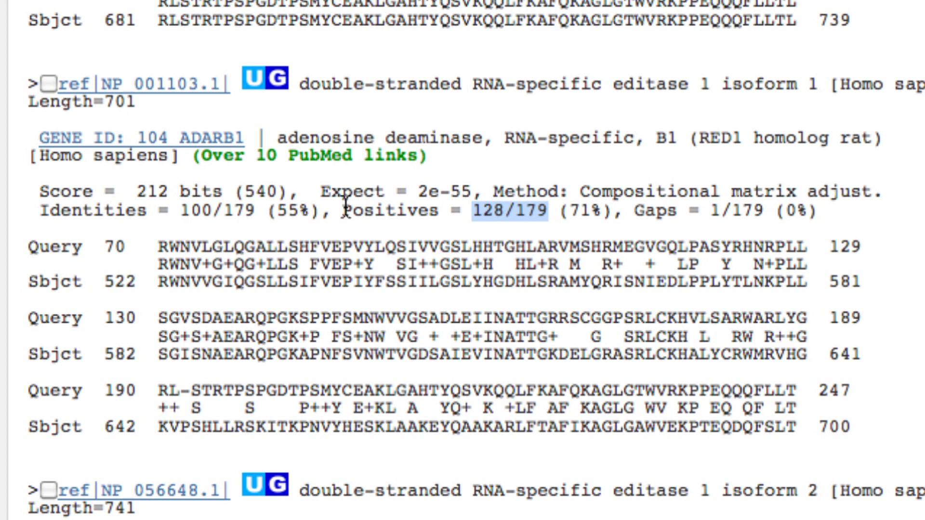
drag(278, 210, 309, 206)
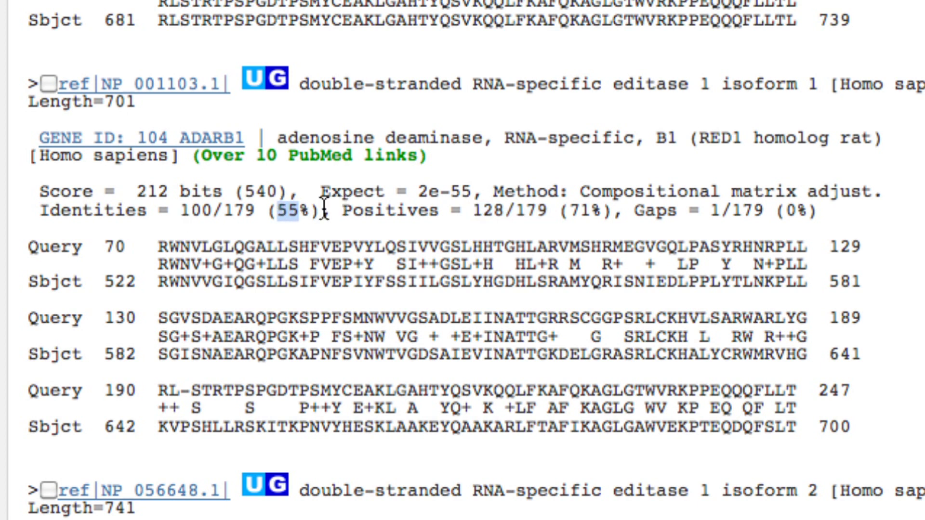
drag(570, 212, 605, 216)
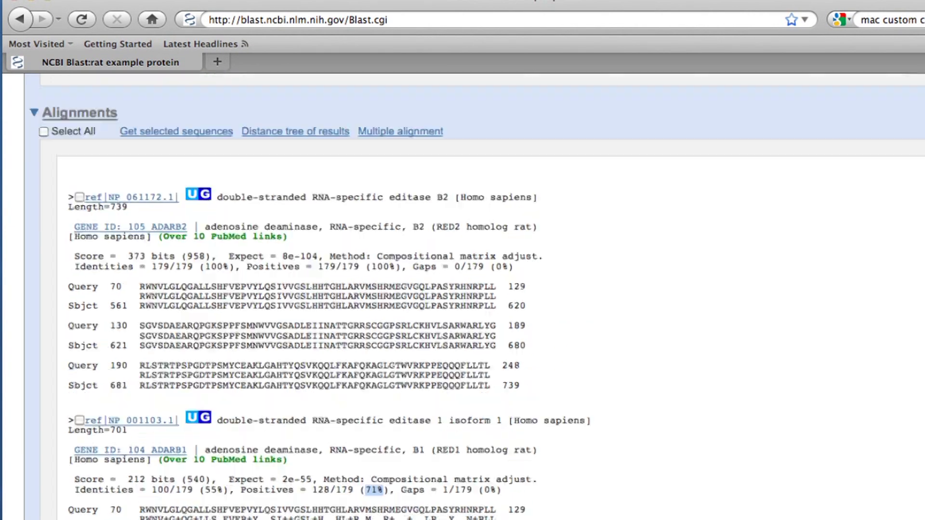
Reopen the rat query via Edit and Resubmit, keeping refseq_protein as the database and human (taxid:9606).
key(Home)
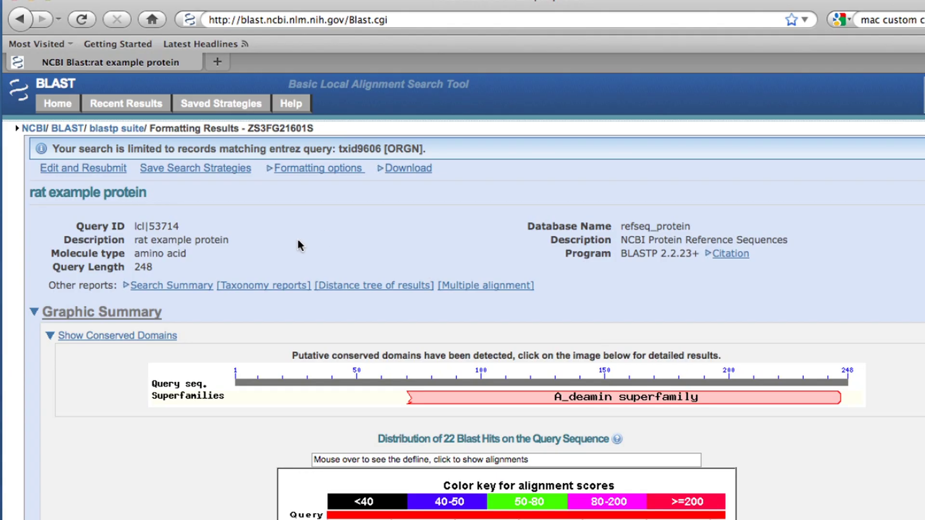
click(100, 171)
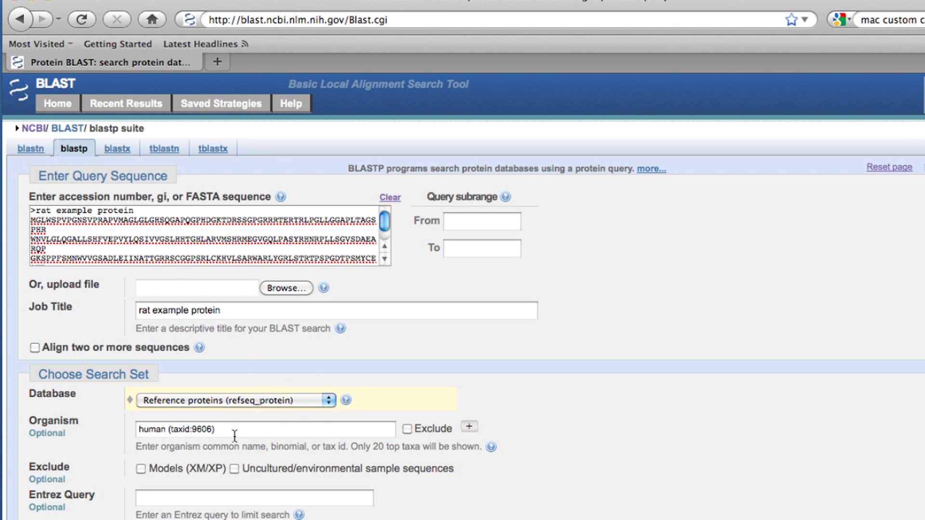
click(329, 400)
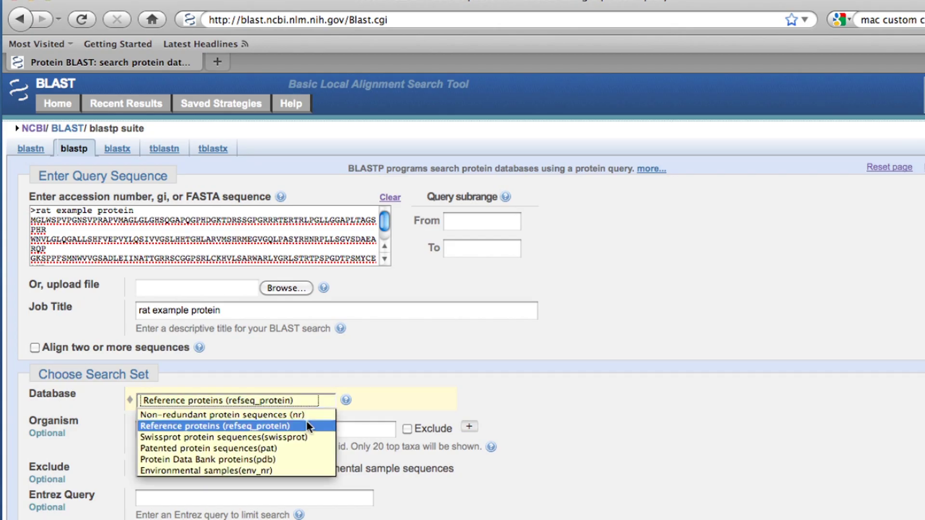
click(219, 225)
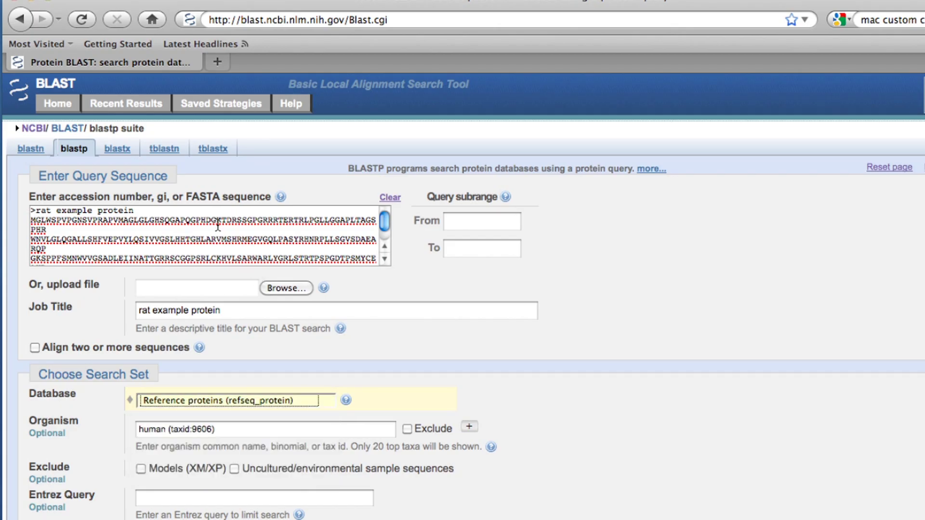